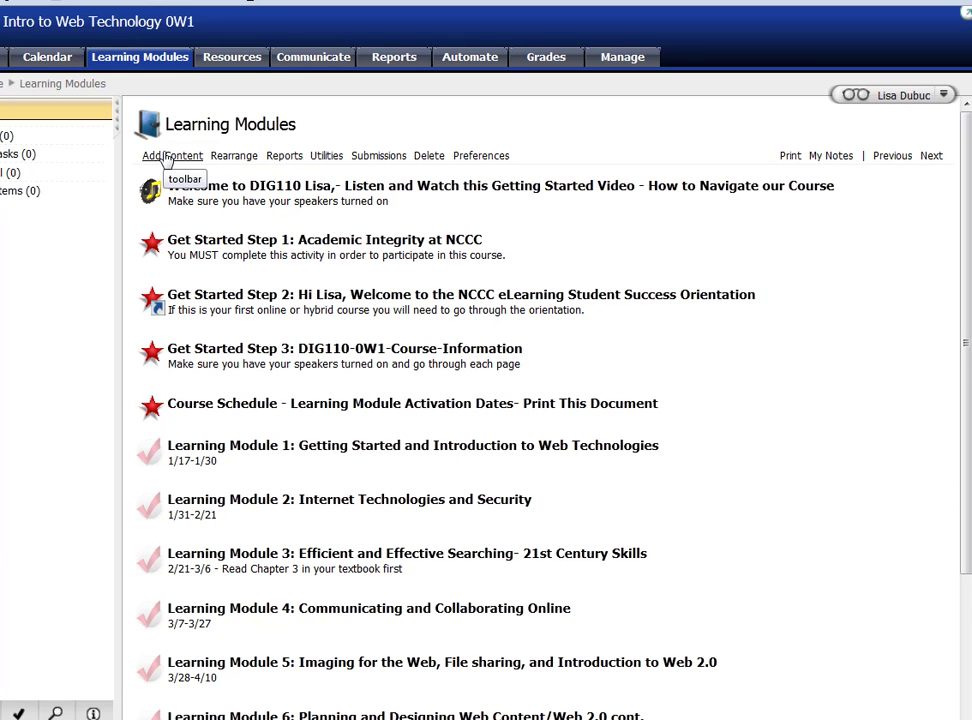
# Start a new page in Learning Modules and open the macro dialog for its page text.
pyautogui.click(163, 157)
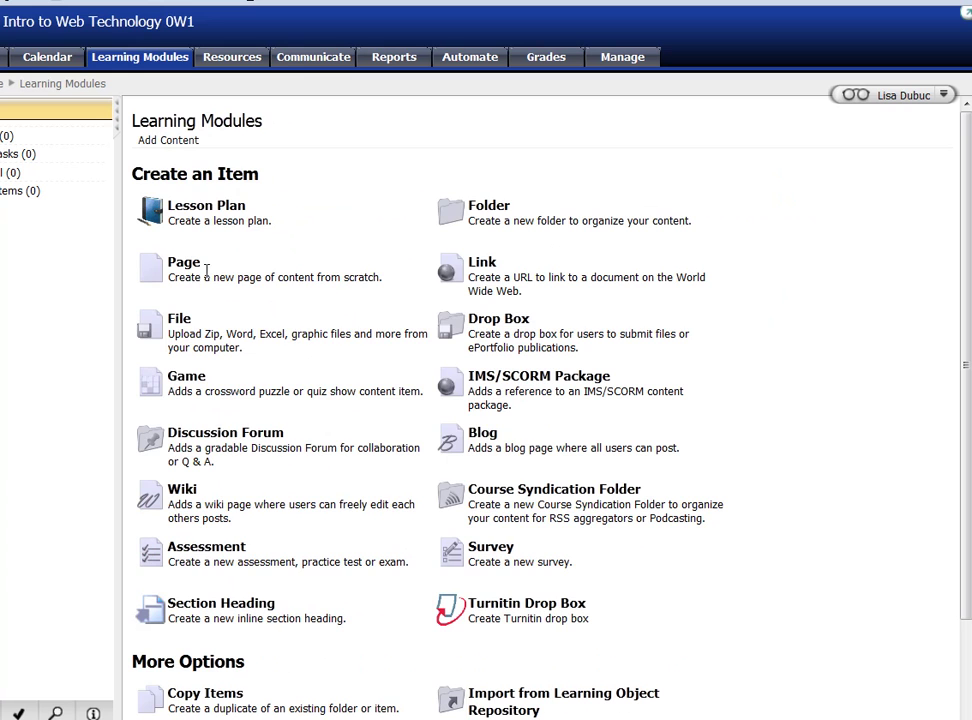
pyautogui.click(186, 262)
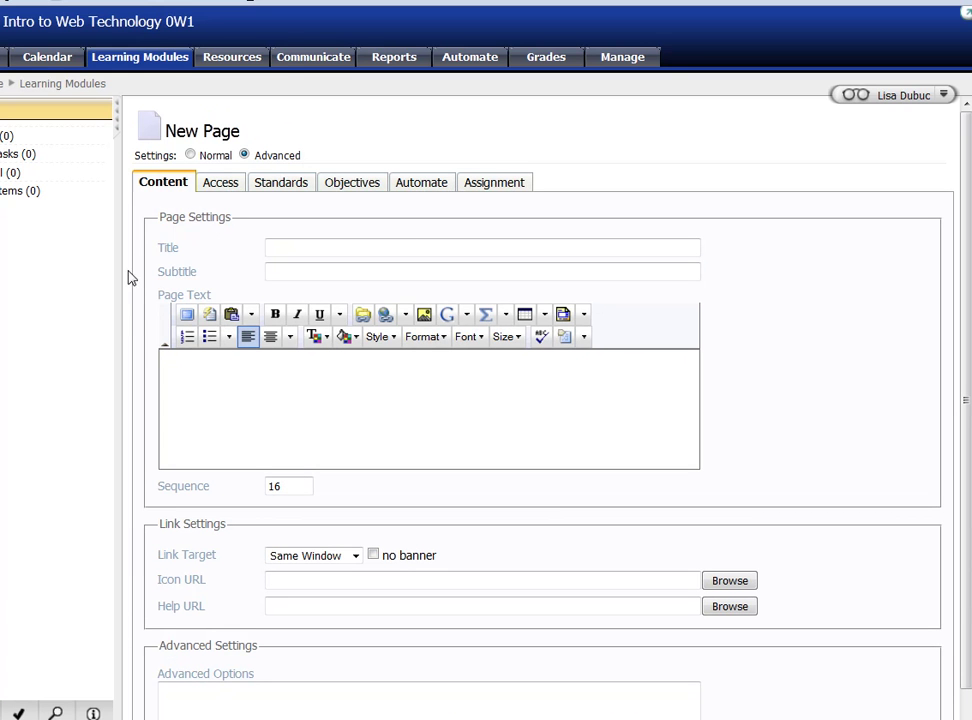
pyautogui.click(209, 316)
pyautogui.click(355, 267)
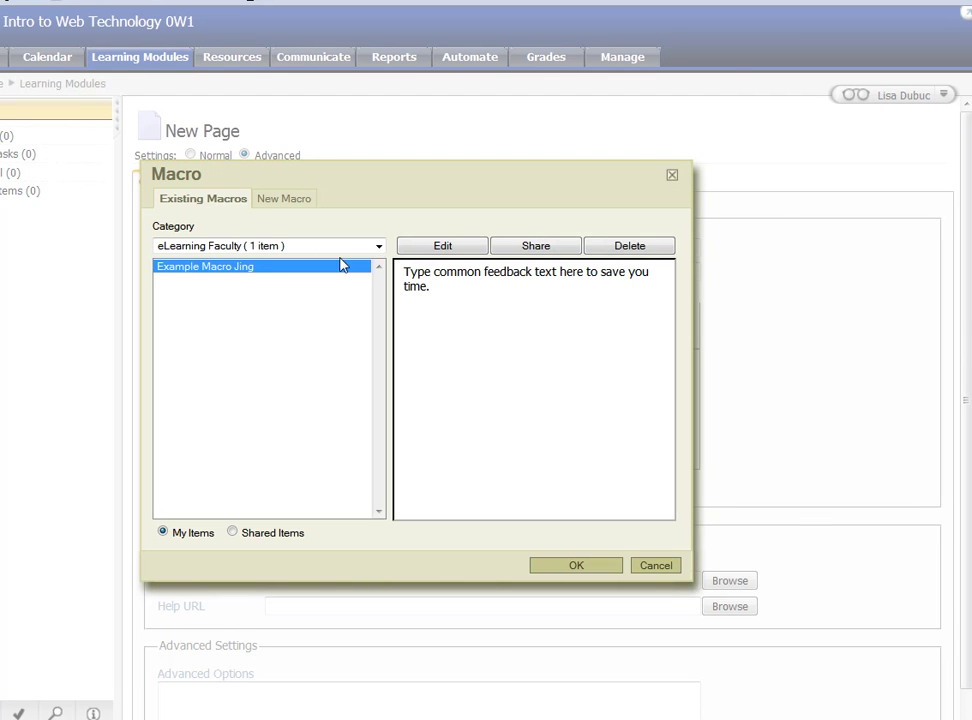
# Insert the "WL6-Social Bookmarking" macro from the grading category into the page text.
pyautogui.click(269, 246)
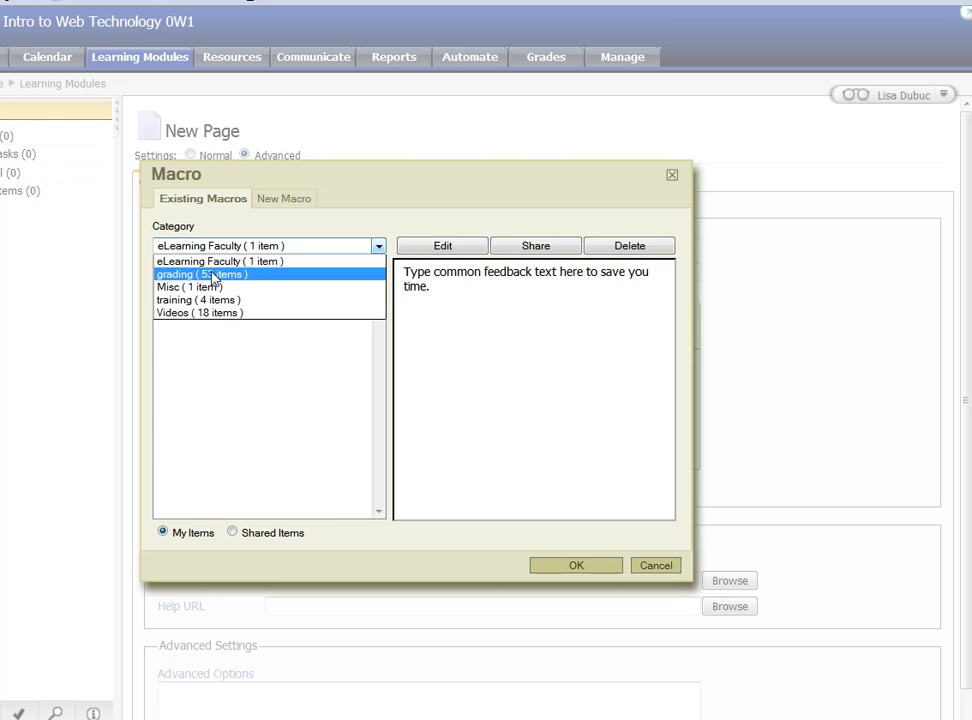
pyautogui.click(213, 275)
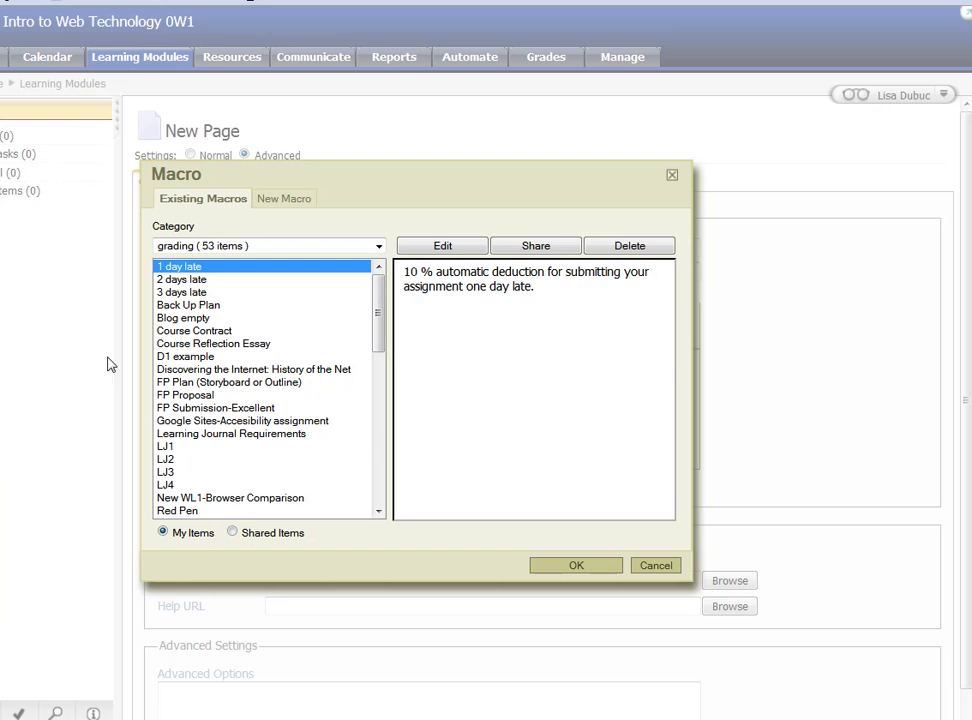
pyautogui.click(172, 447)
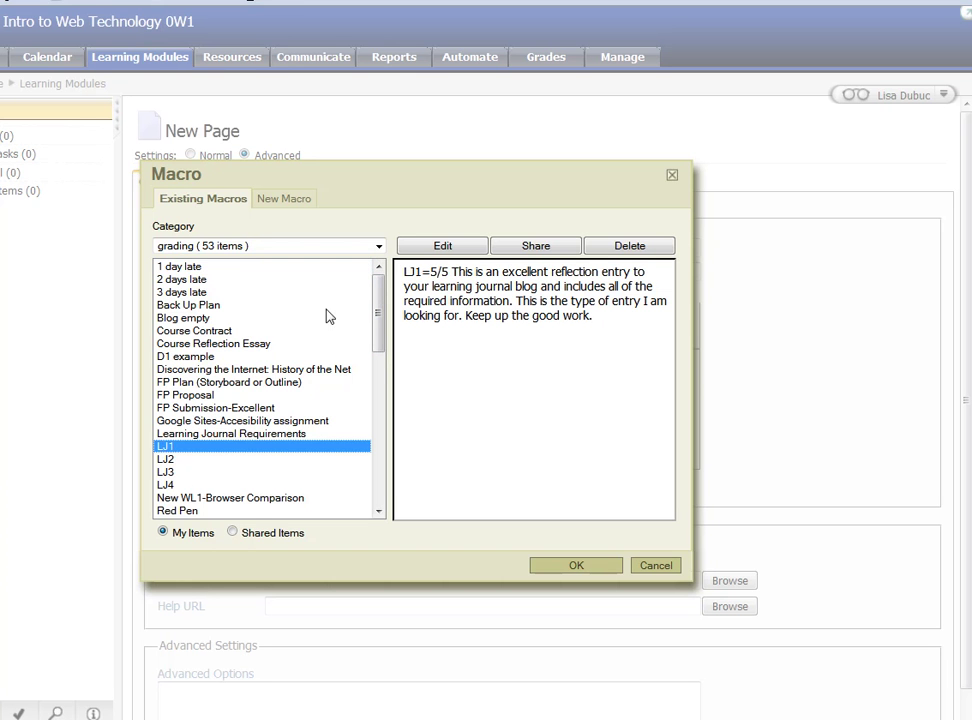
pyautogui.scroll(-5, 170, 450)
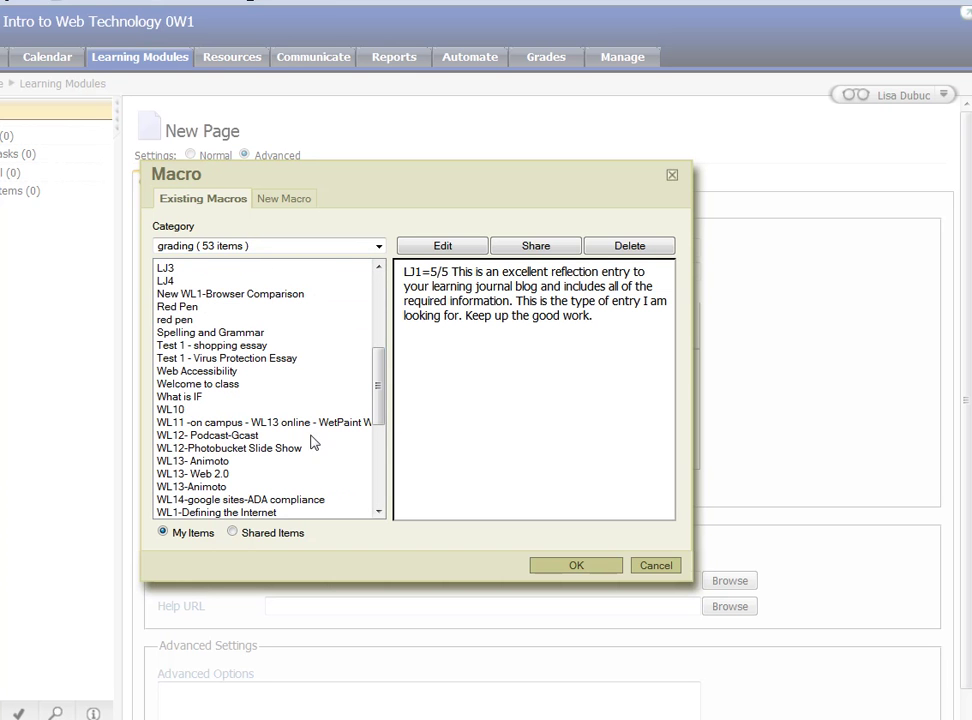
pyautogui.click(175, 473)
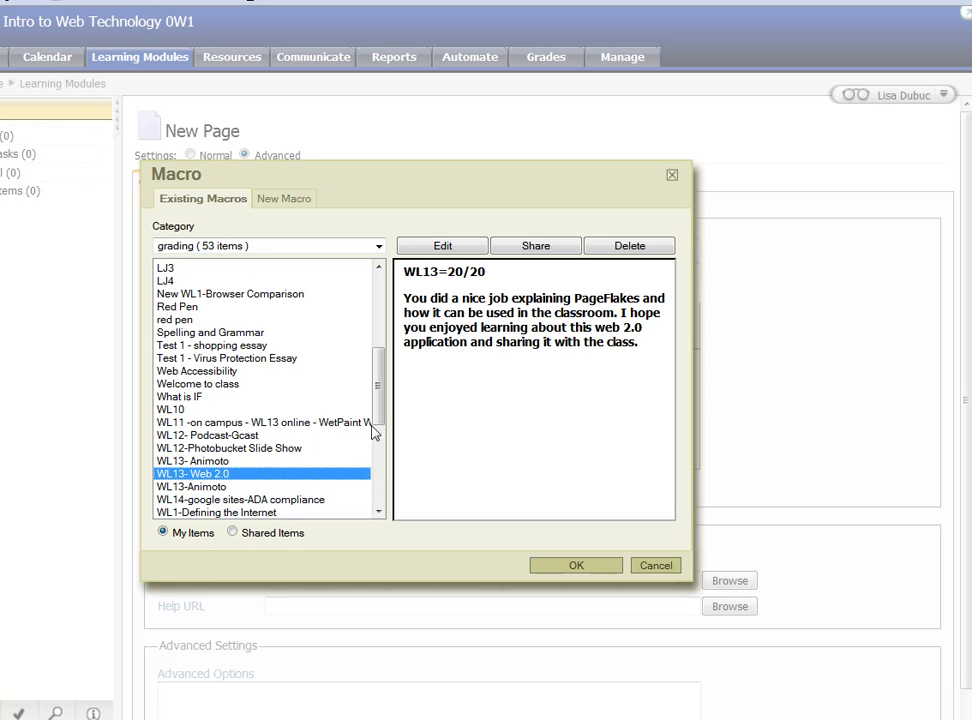
pyautogui.scroll(-7, 369, 480)
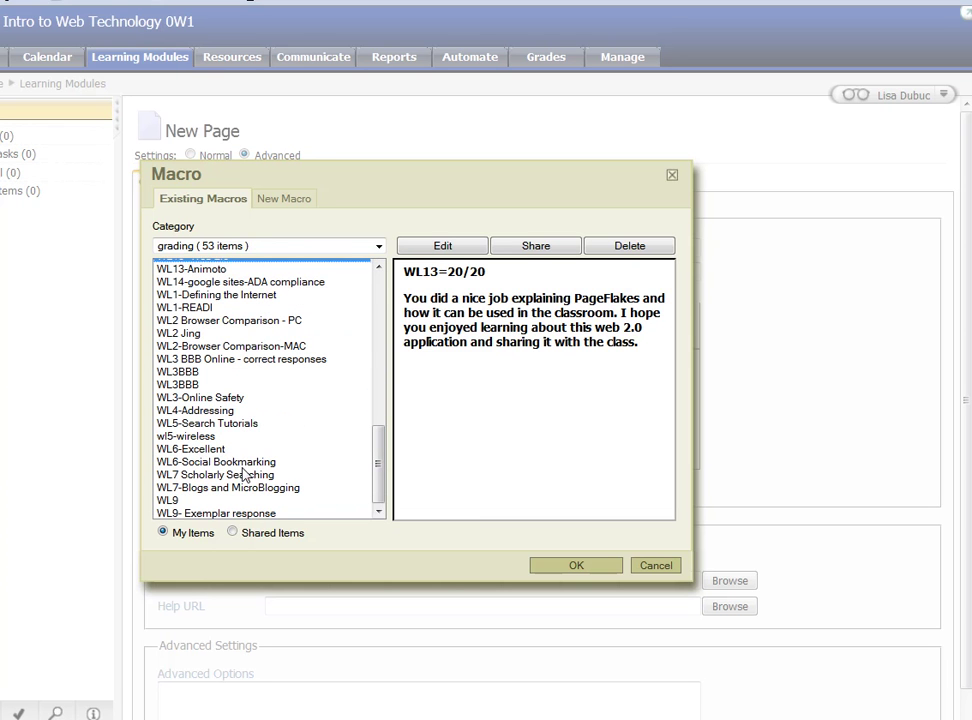
pyautogui.click(242, 464)
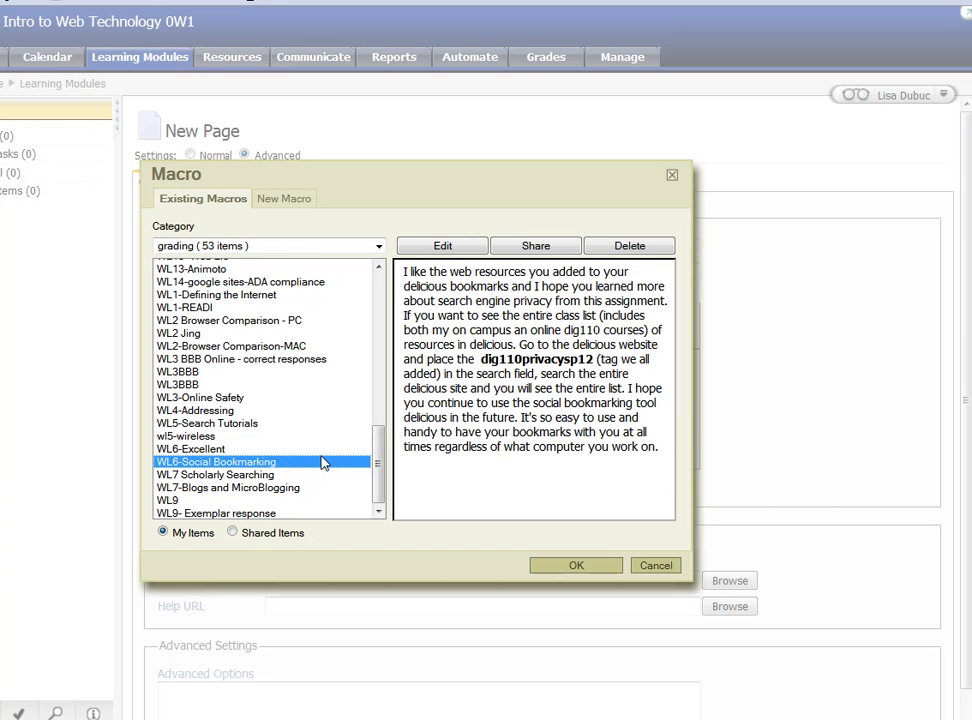
pyautogui.click(576, 565)
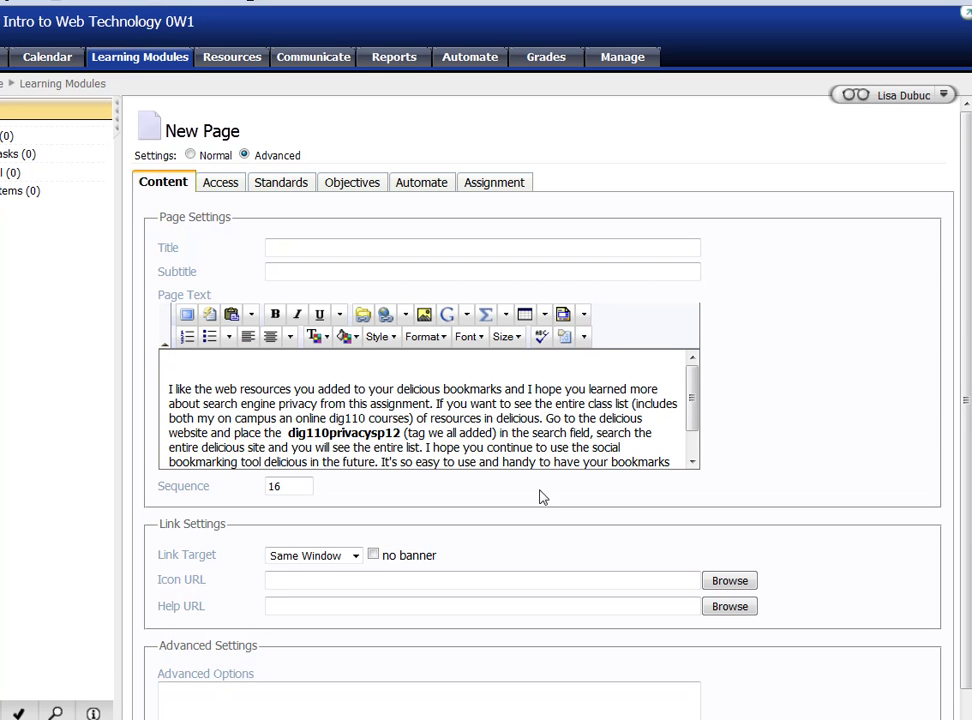
pyautogui.scroll(-1, 694, 397)
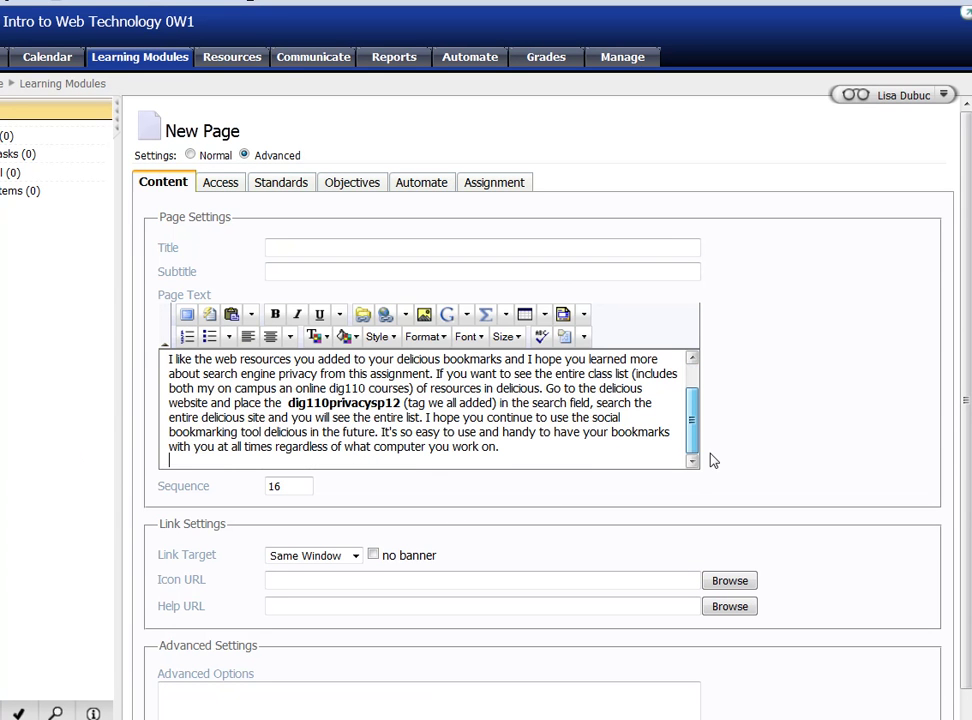
# Place the cursor after the page text and start a new macro named "Example Macro Jing" in the eLearning Faculty category.
pyautogui.click(587, 461)
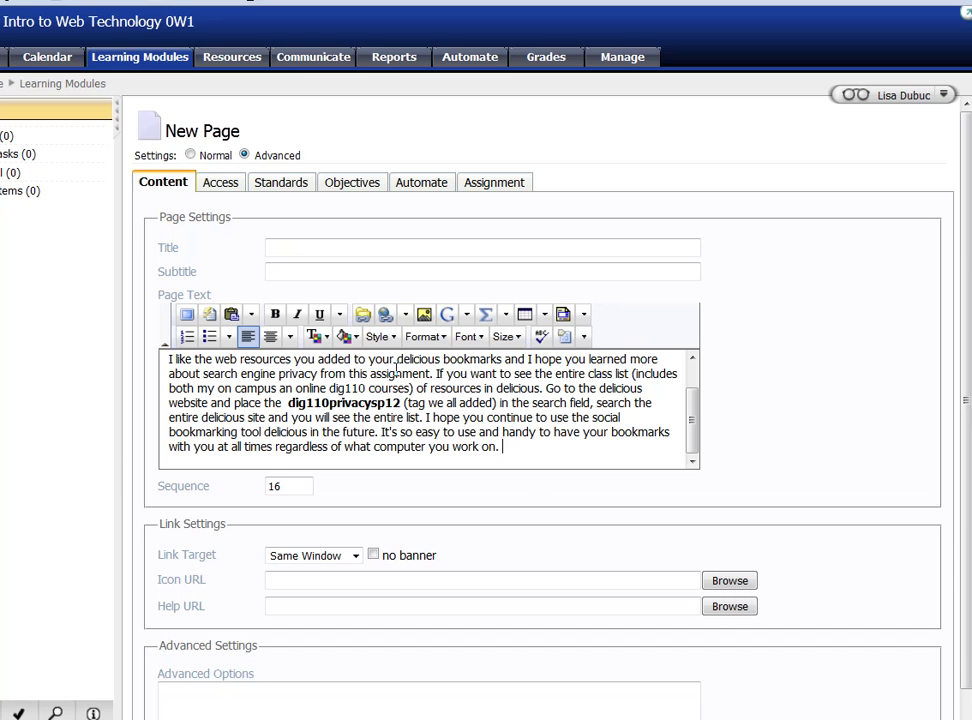
pyautogui.click(211, 317)
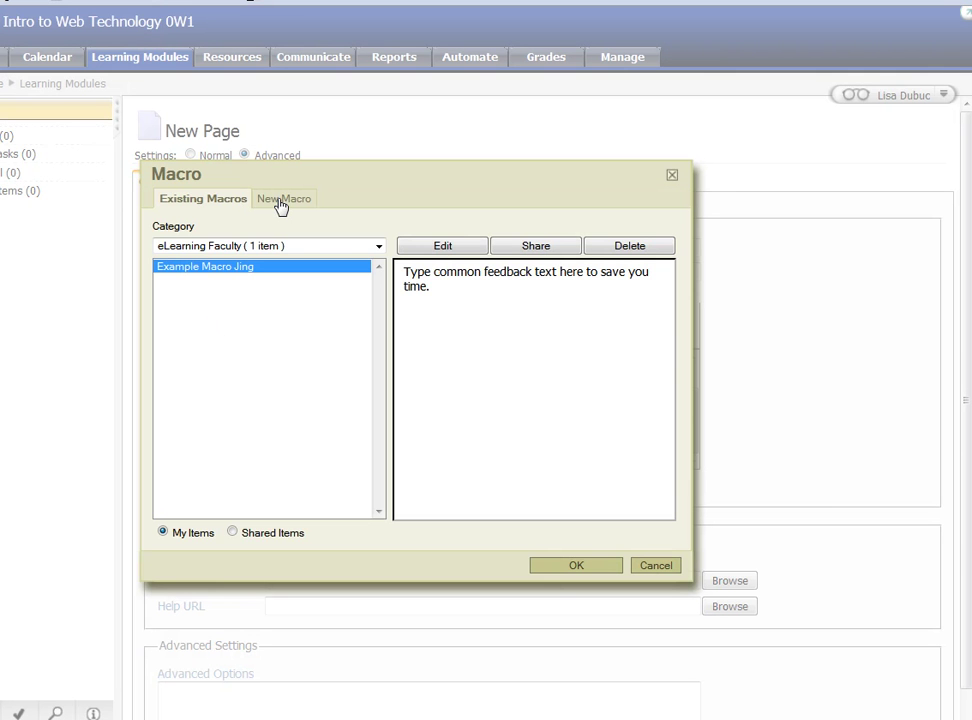
pyautogui.click(279, 203)
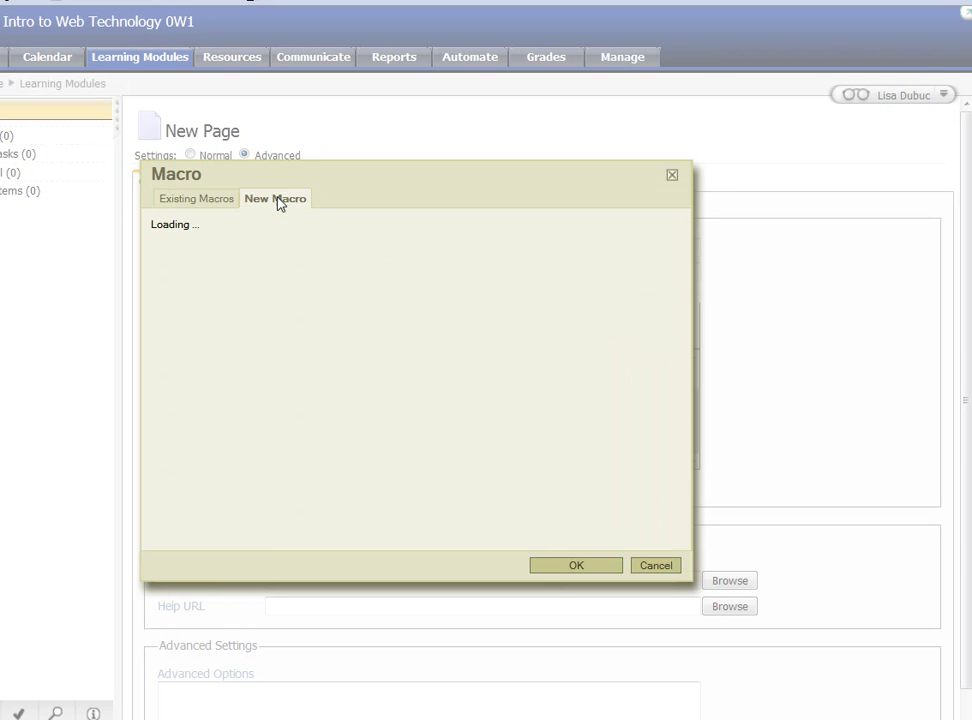
pyautogui.click(236, 252)
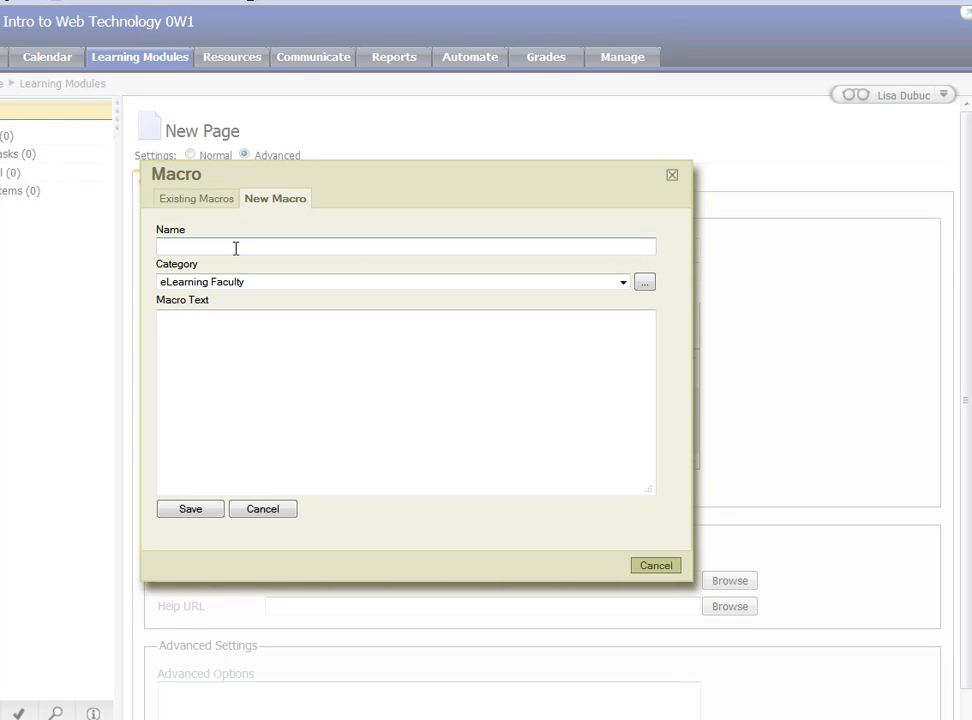
pyautogui.write('Examp')
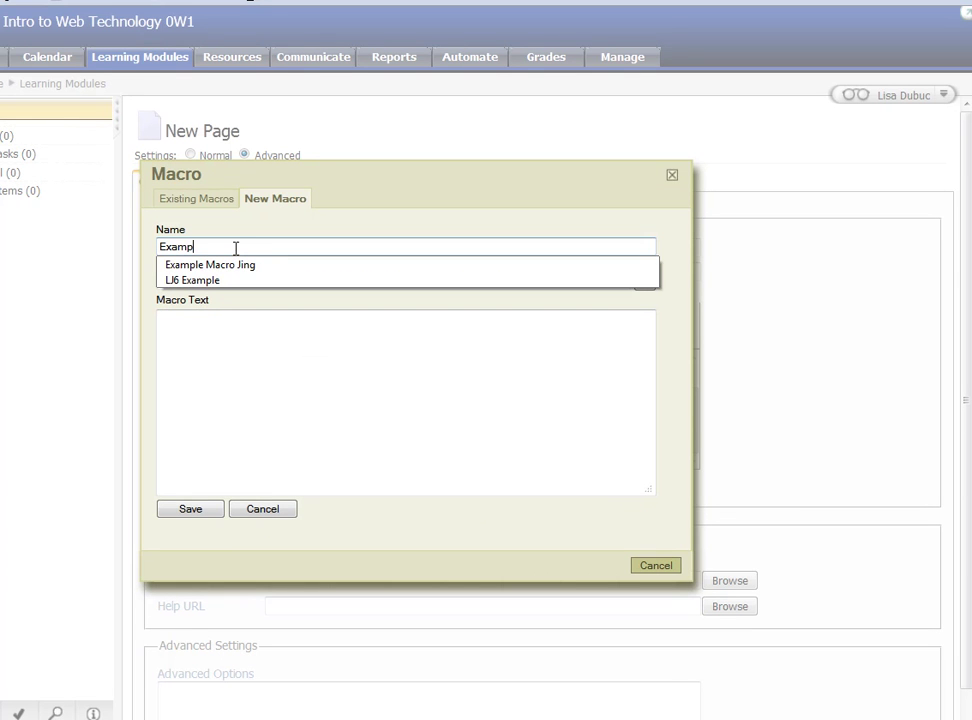
pyautogui.click(242, 266)
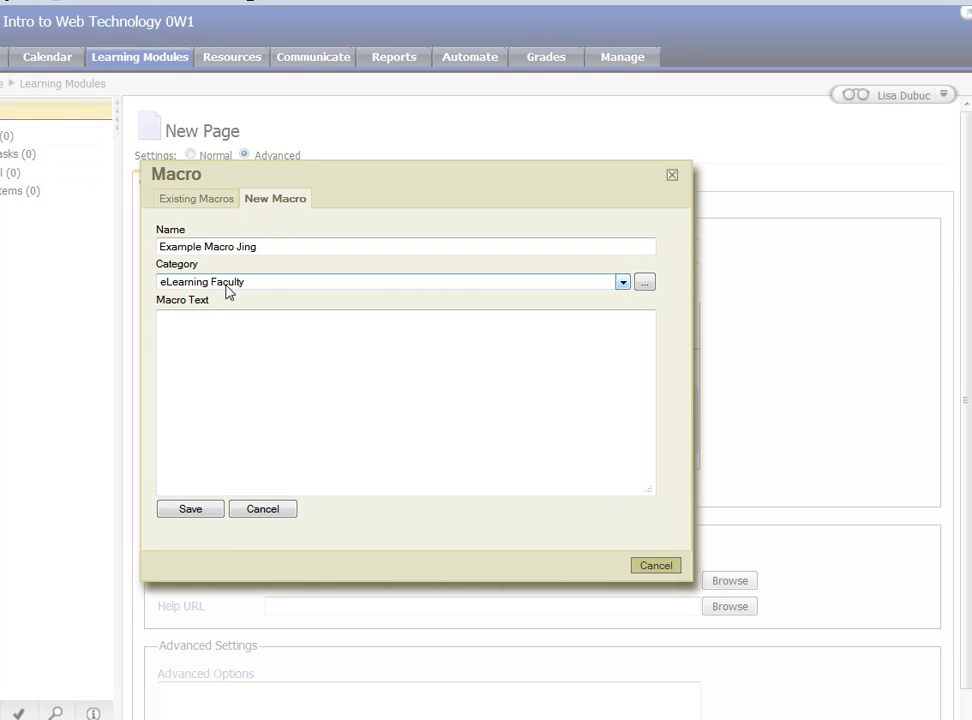
pyautogui.click(230, 283)
pyautogui.click(232, 282)
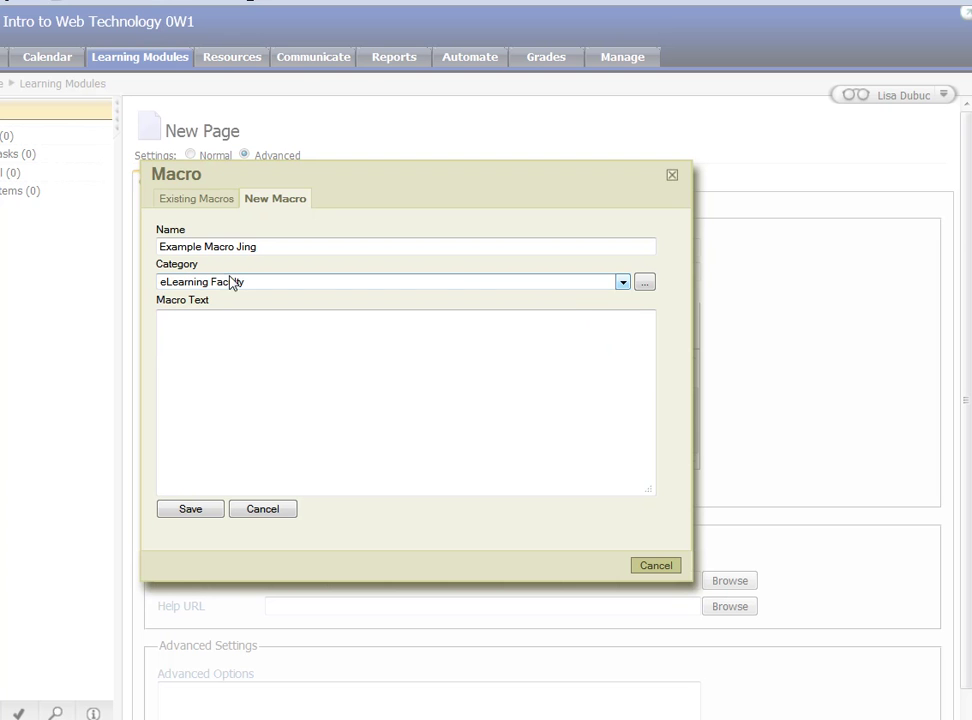
pyautogui.click(645, 285)
pyautogui.click(366, 264)
pyautogui.click(400, 316)
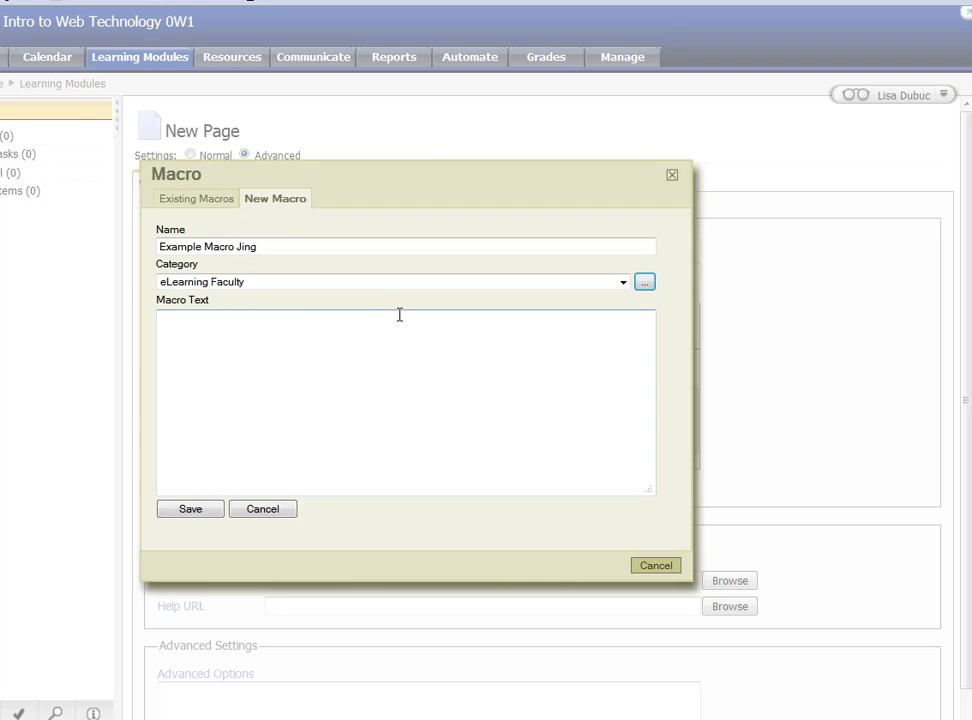
# Save the new macro with the text "Type your feedback here." and insert the first "Example Macro Jing" macro into the page text.
pyautogui.click(273, 403)
pyautogui.write('Type your feedbac')
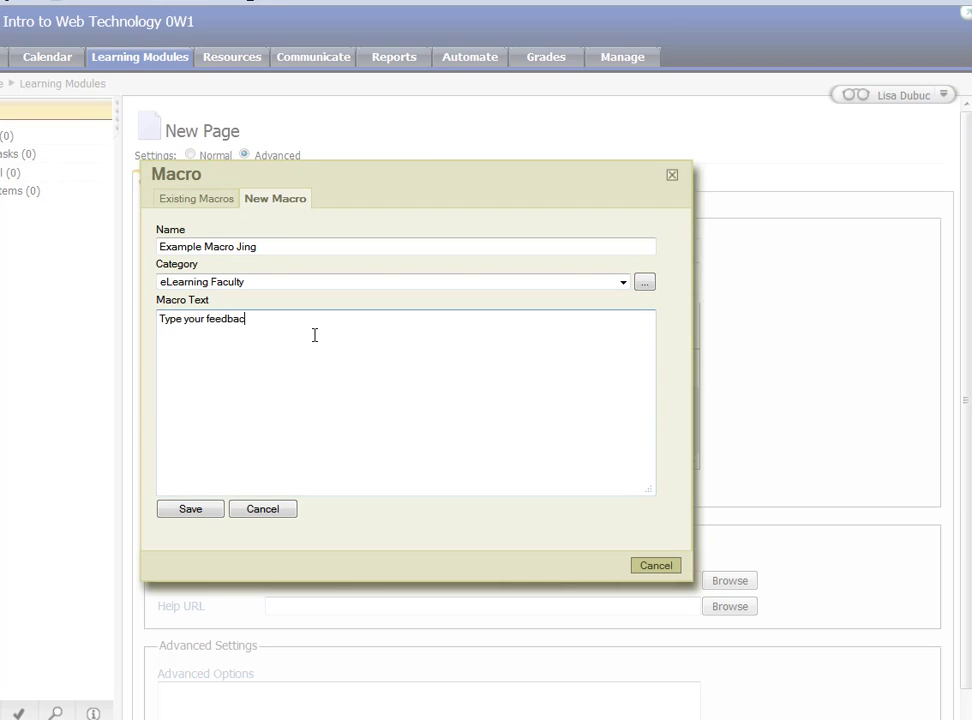
pyautogui.write('k here.')
pyautogui.click(210, 512)
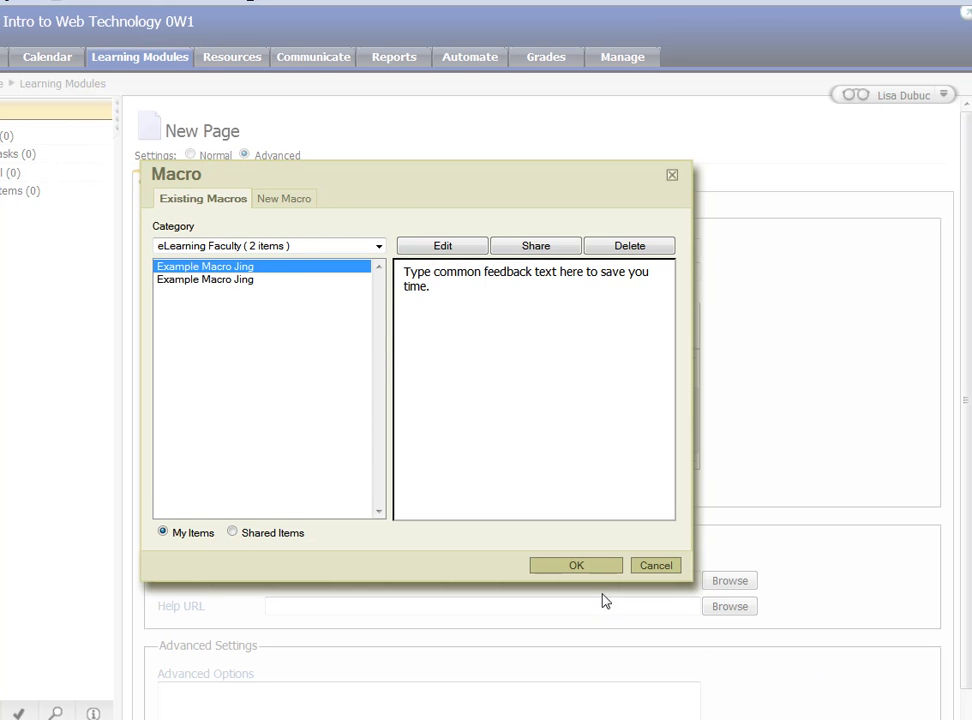
pyautogui.click(586, 568)
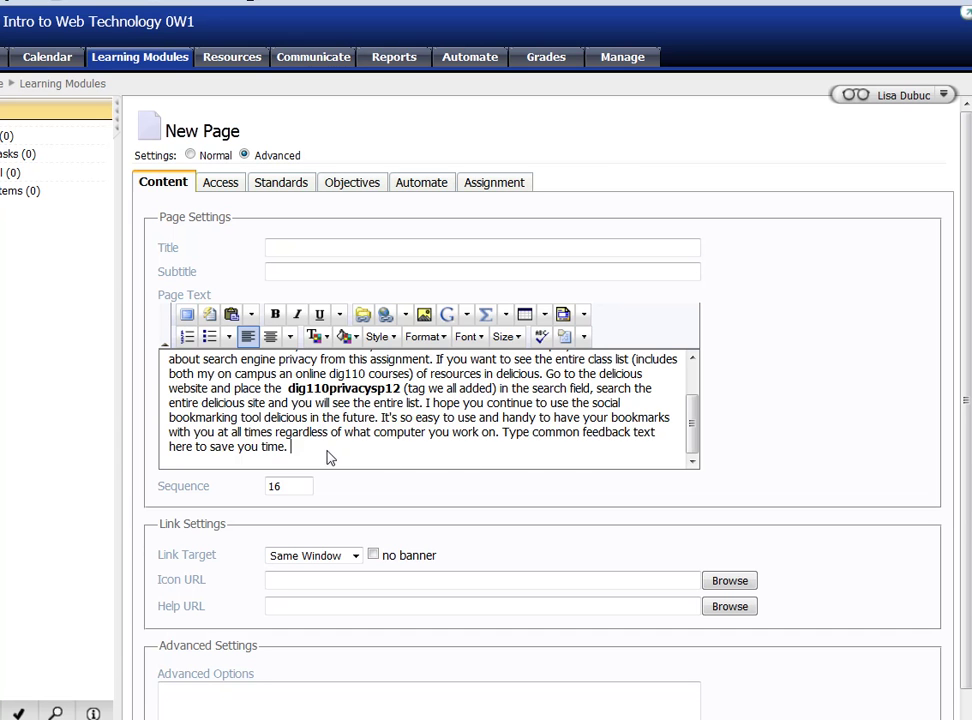
# Color the opening words "I like the web resources" in the page text red.
pyautogui.scroll(1, 328, 452)
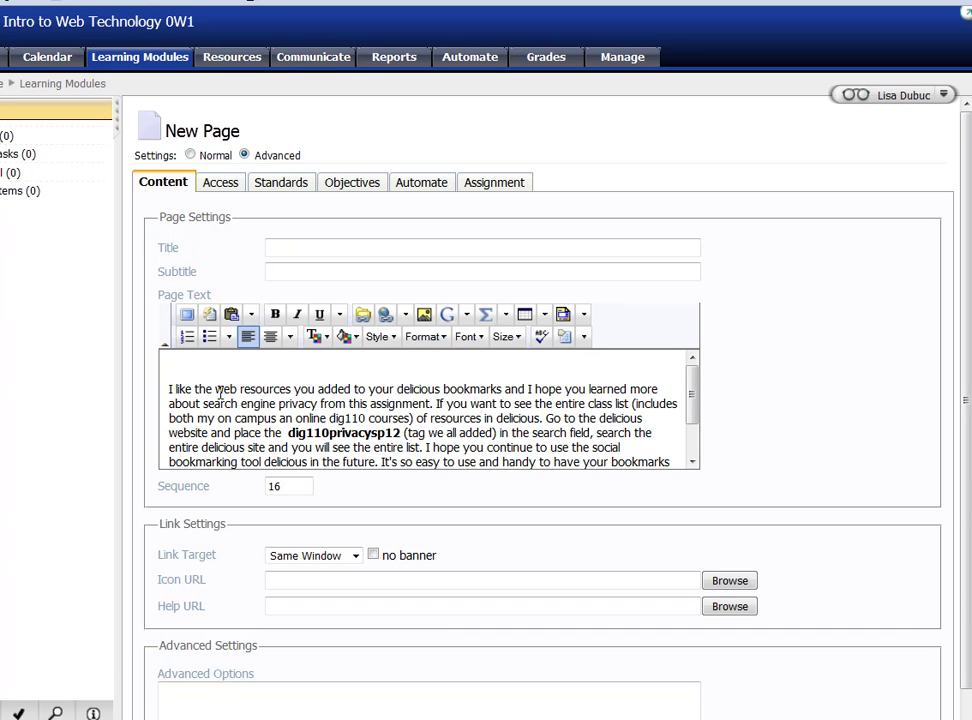
pyautogui.moveTo(412, 430); pyautogui.dragTo(286, 436)
pyautogui.click(267, 400)
pyautogui.moveTo(169, 389); pyautogui.dragTo(294, 388)
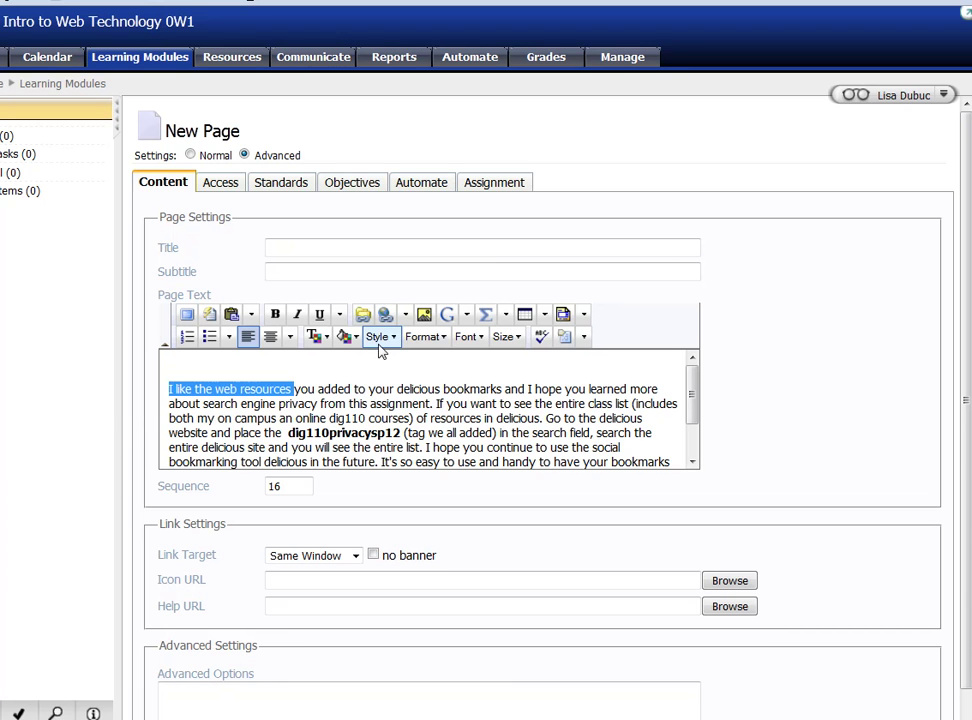
pyautogui.click(318, 342)
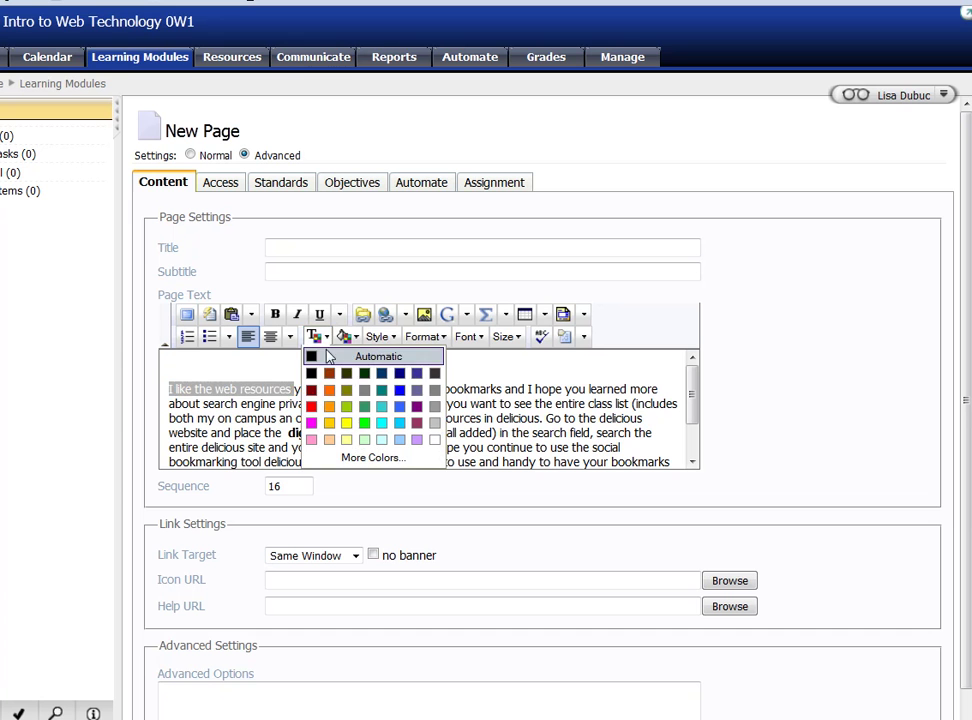
pyautogui.click(310, 404)
pyautogui.click(325, 374)
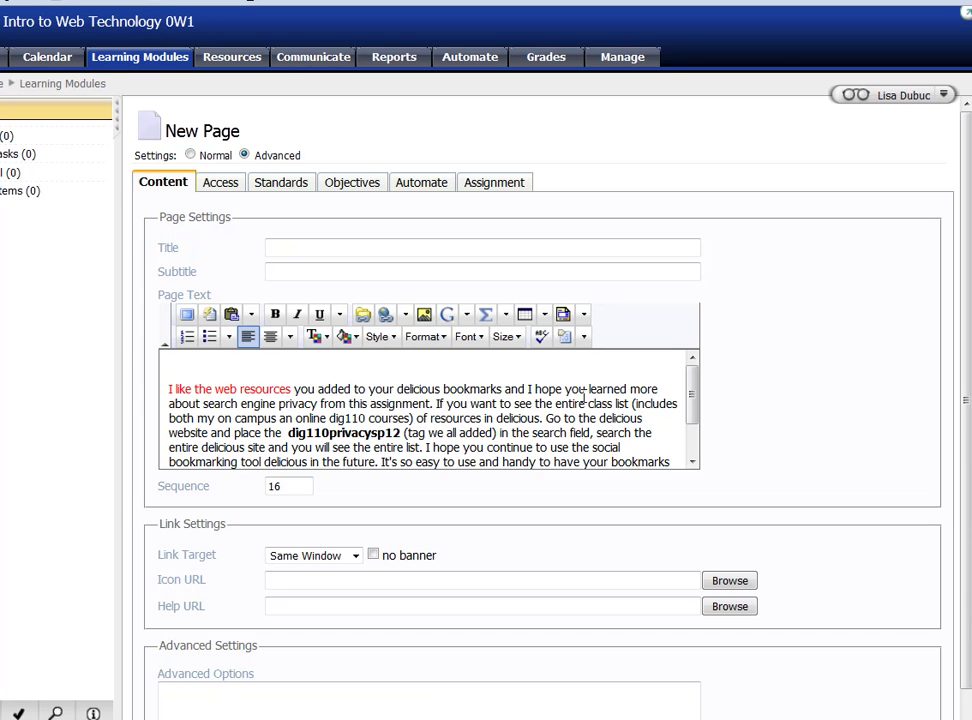
# Copy the entire HTML source of the page text and return the editor to its formatted view.
pyautogui.moveTo(691, 392); pyautogui.dragTo(710, 423)
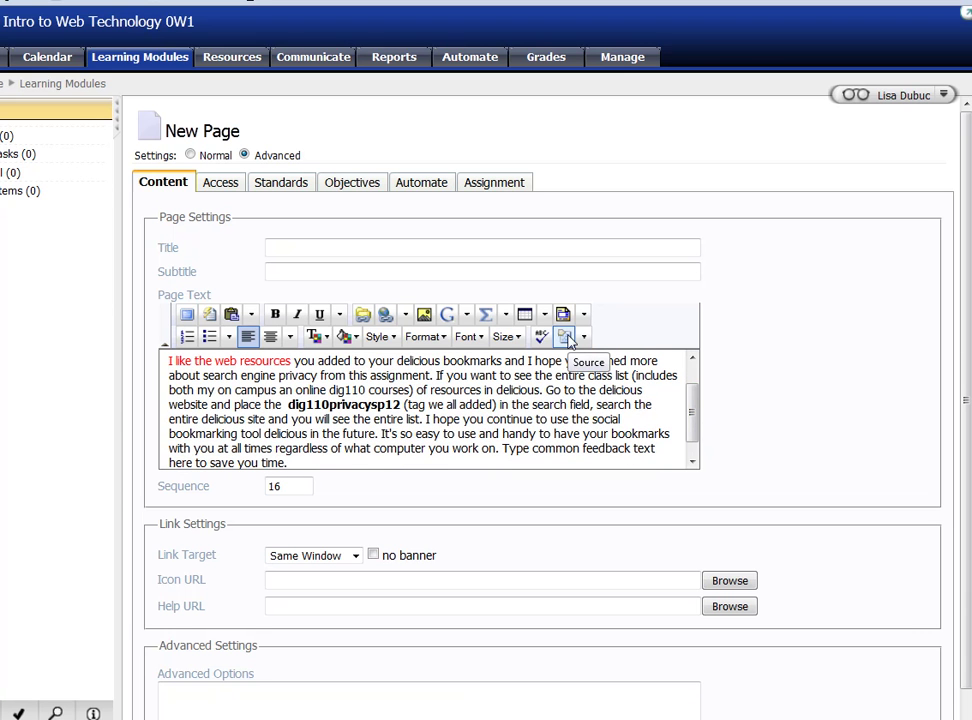
pyautogui.click(565, 337)
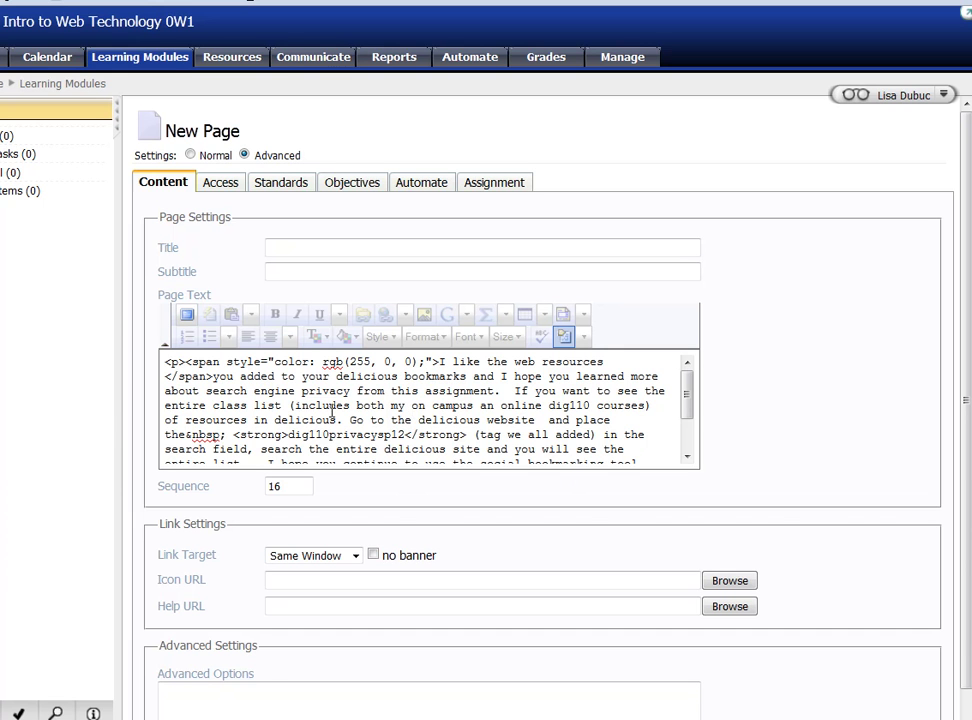
pyautogui.hotkey('ctrl', 'a')
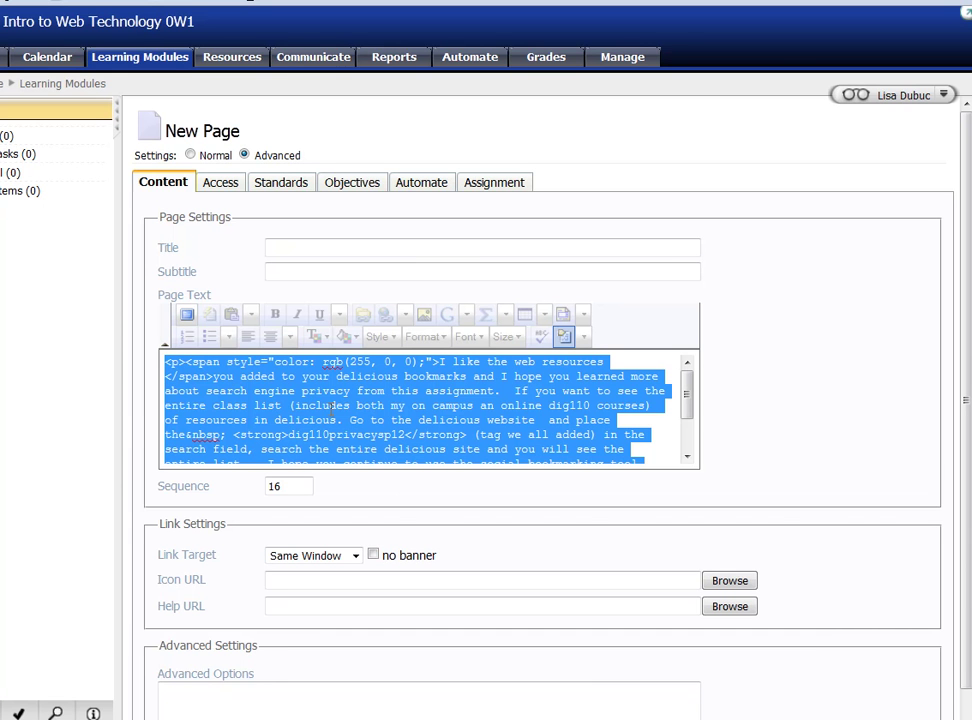
pyautogui.rightClick(426, 392)
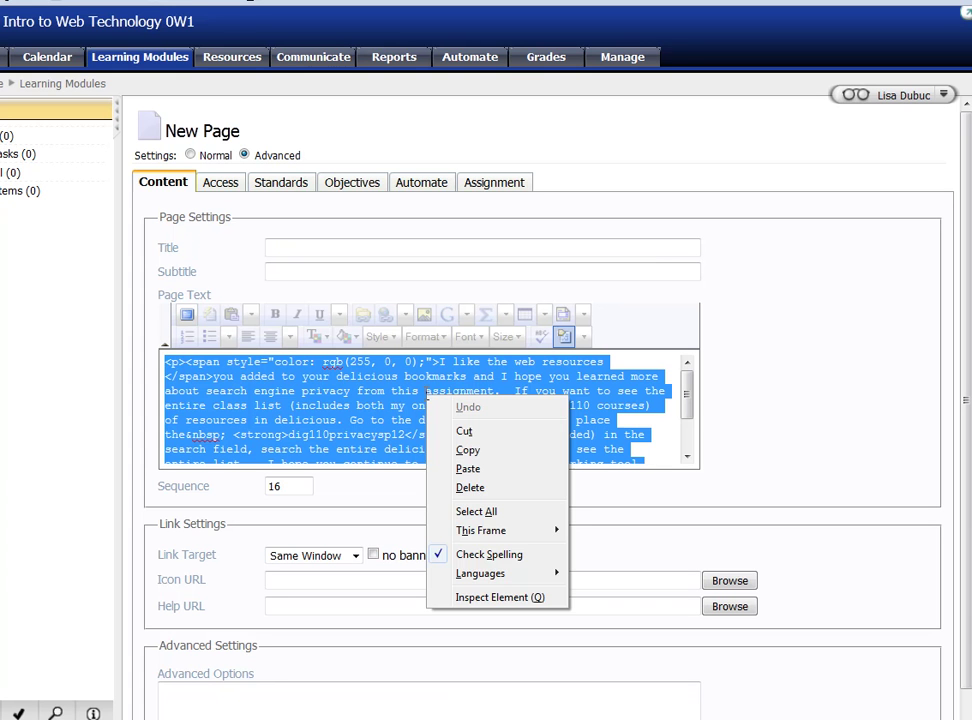
pyautogui.click(486, 451)
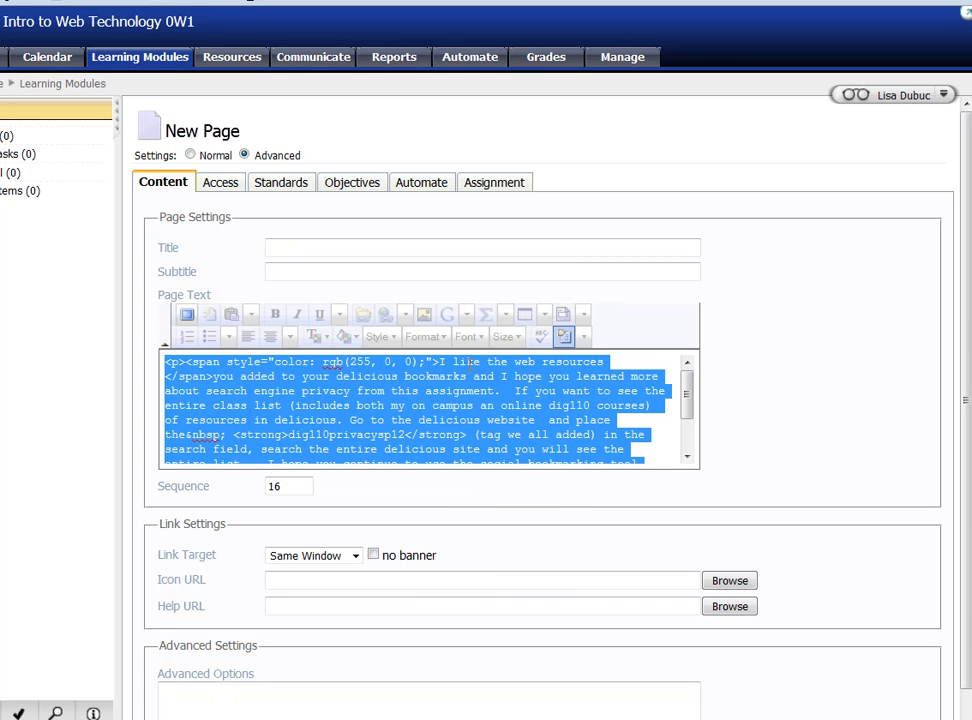
pyautogui.click(565, 338)
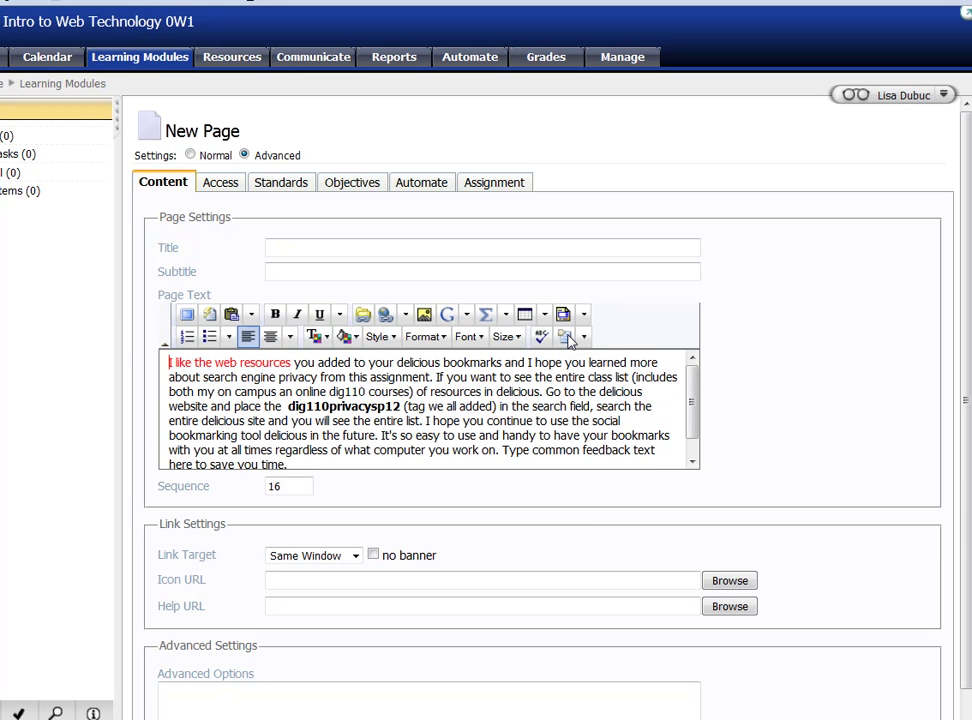
# Start a new macro named "Example Macro Jing 2" in the eLearning Faculty category.
pyautogui.click(211, 316)
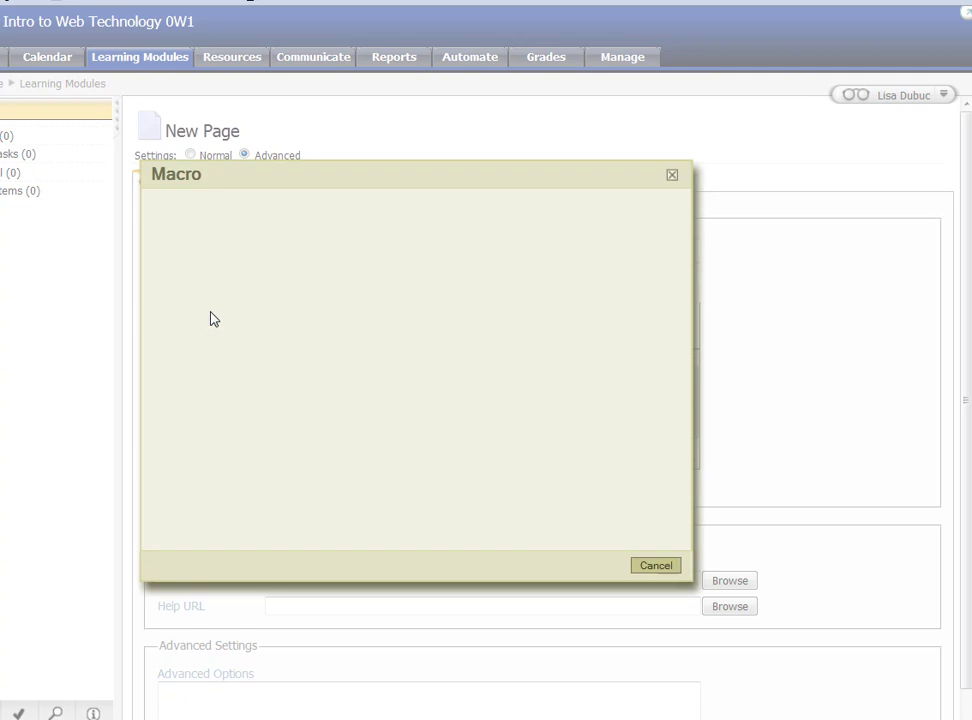
pyautogui.click(303, 207)
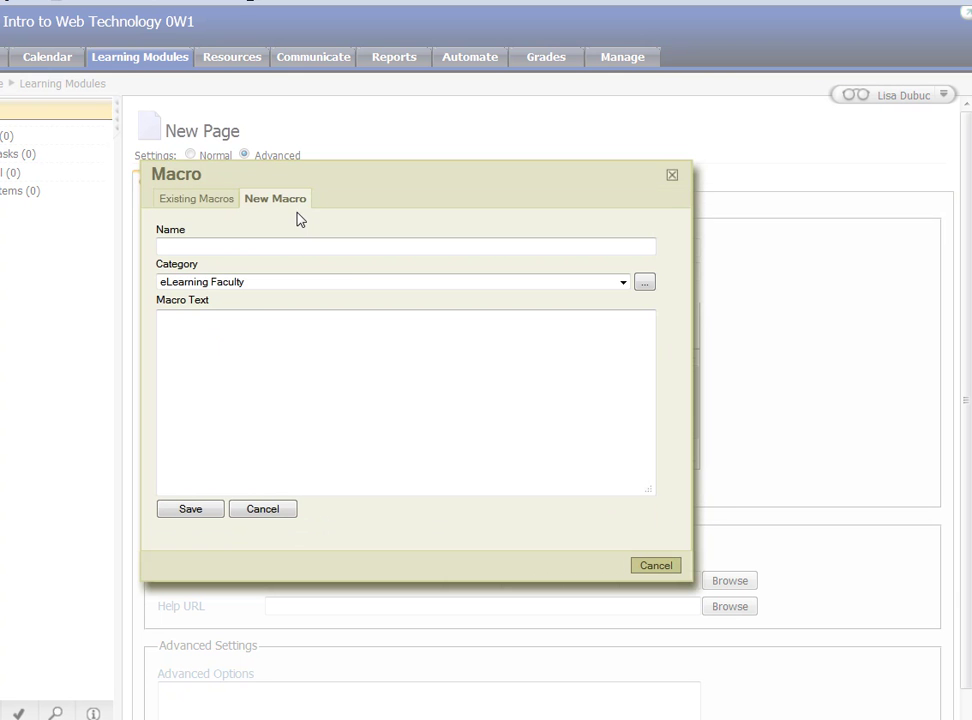
pyautogui.click(241, 244)
pyautogui.write('ex')
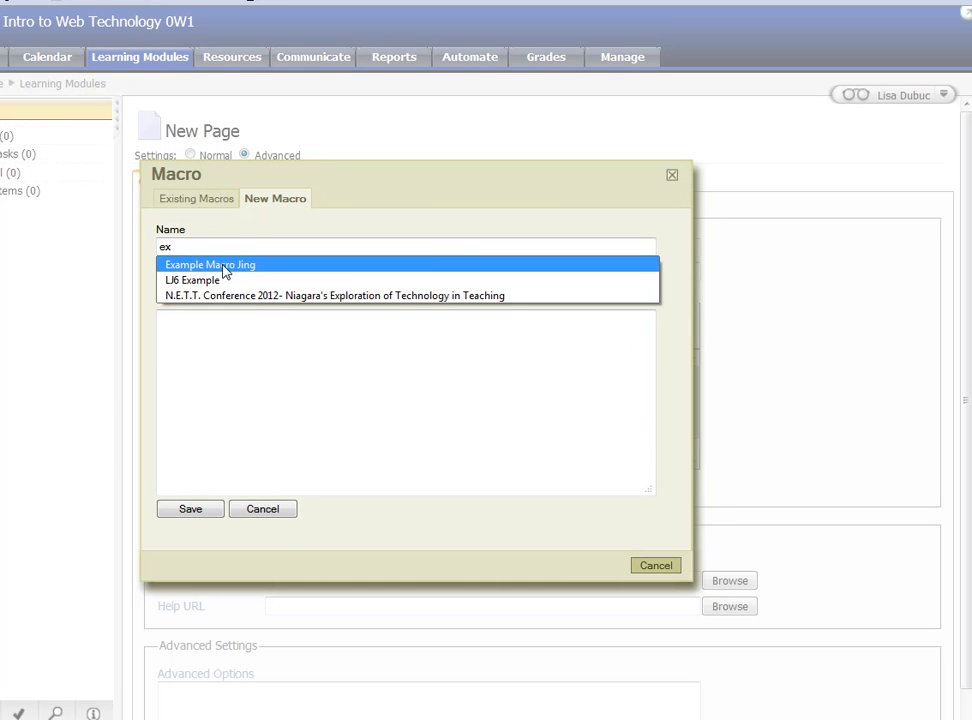
pyautogui.click(226, 264)
pyautogui.click(284, 247)
pyautogui.write('2')
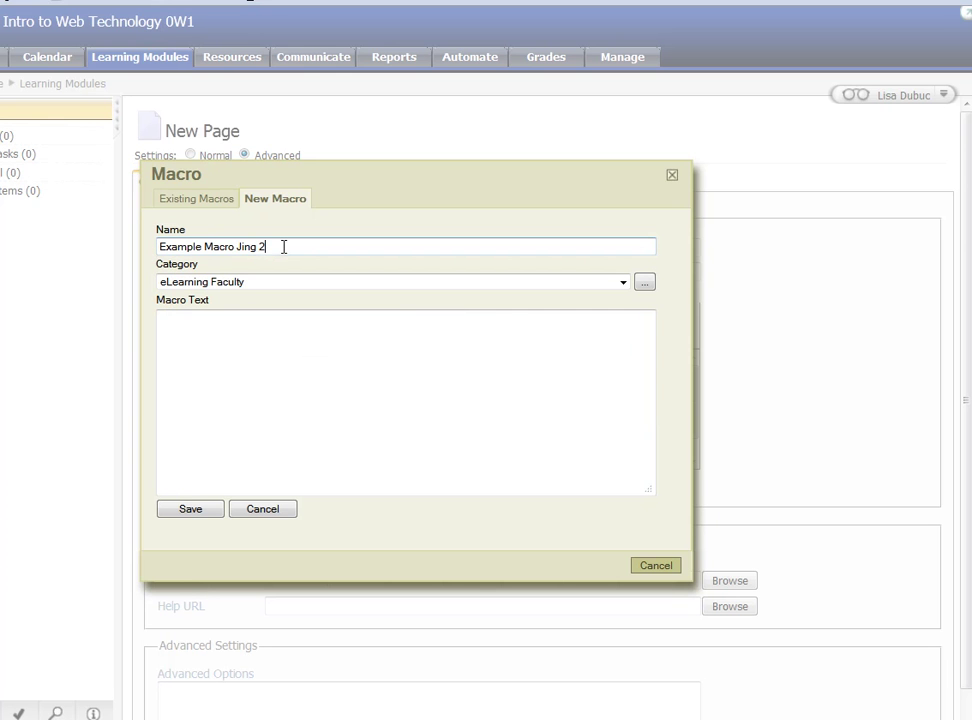
# Save the new macro with the copied HTML source as its text and insert "Example Macro Jing 2" into the page text.
pyautogui.click(288, 370)
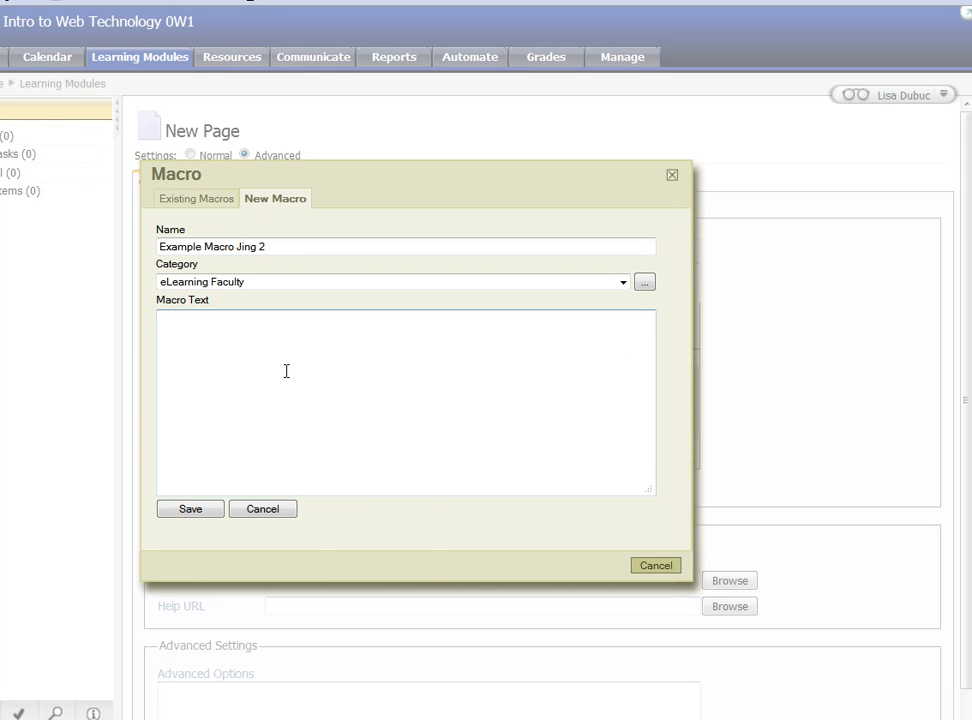
pyautogui.rightClick(286, 371)
pyautogui.click(374, 449)
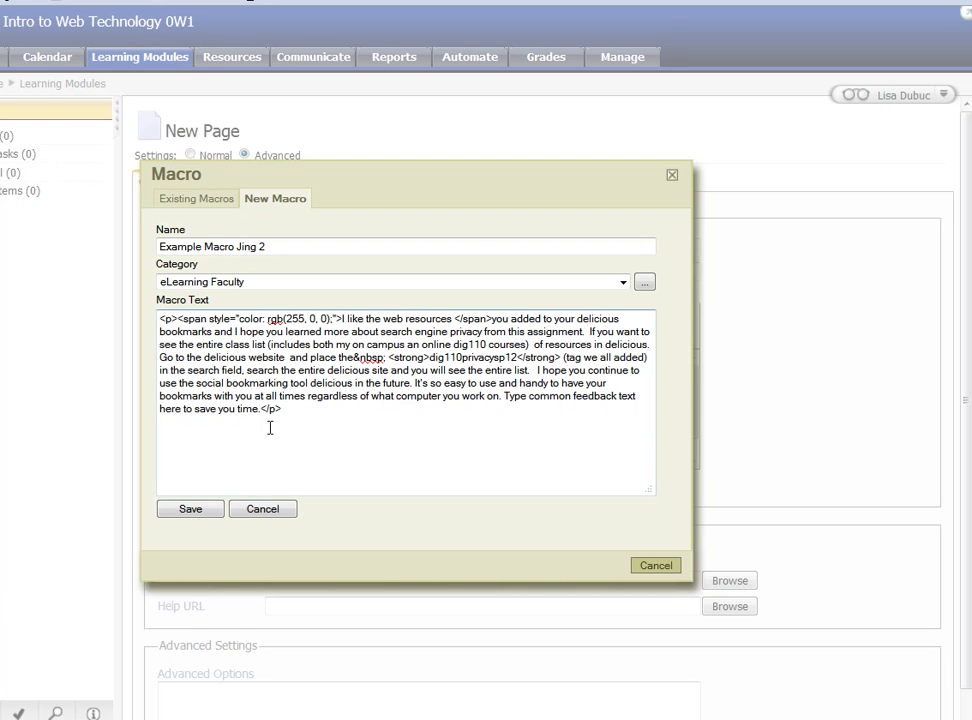
pyautogui.click(190, 509)
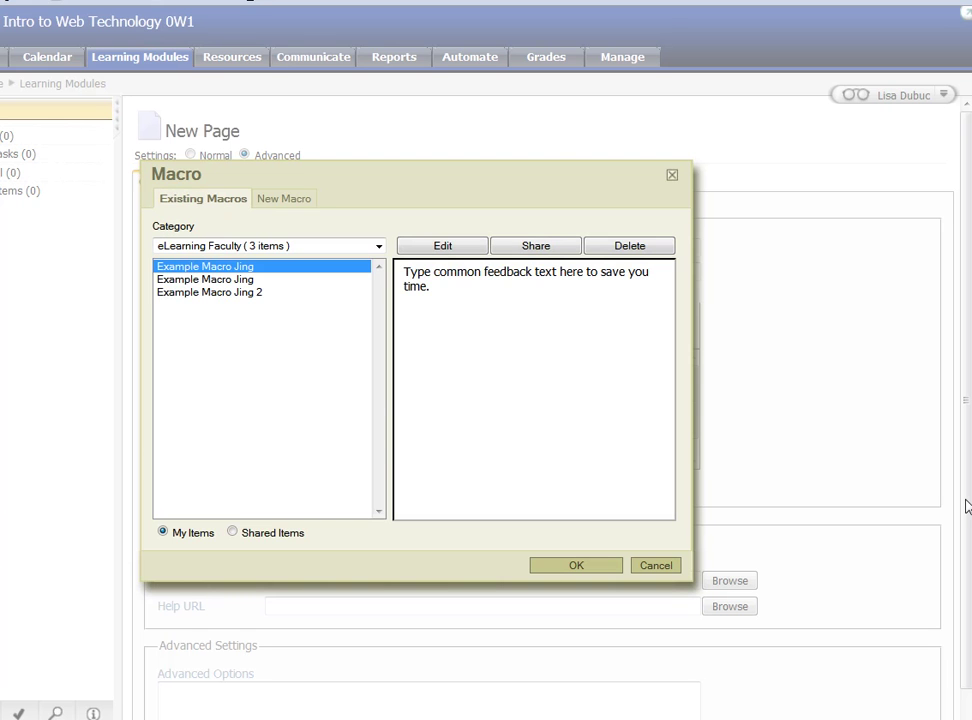
pyautogui.click(195, 292)
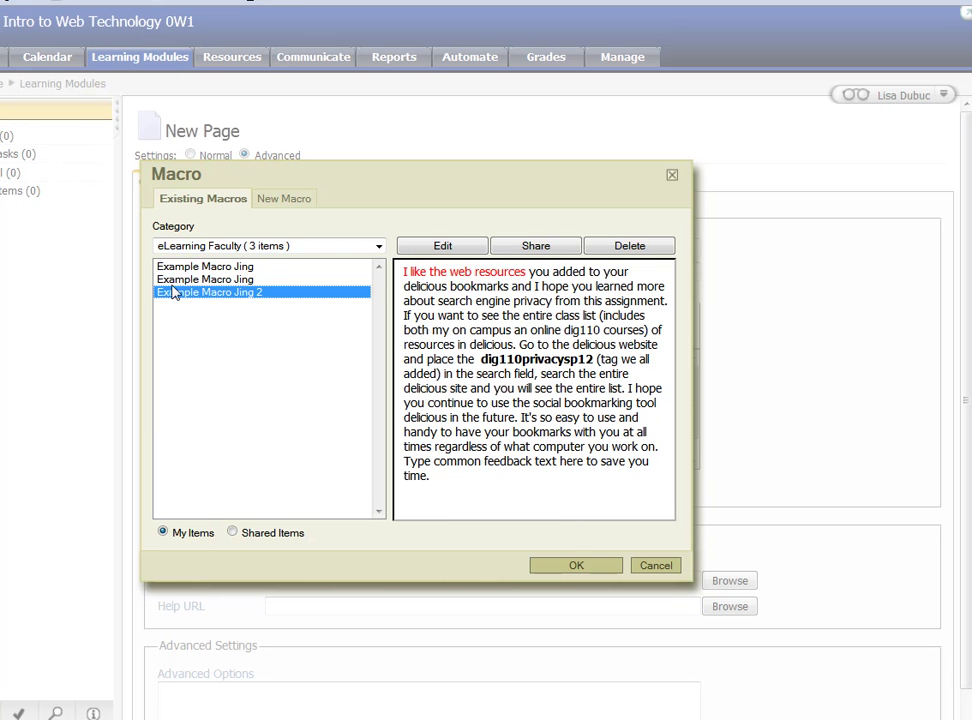
pyautogui.click(575, 566)
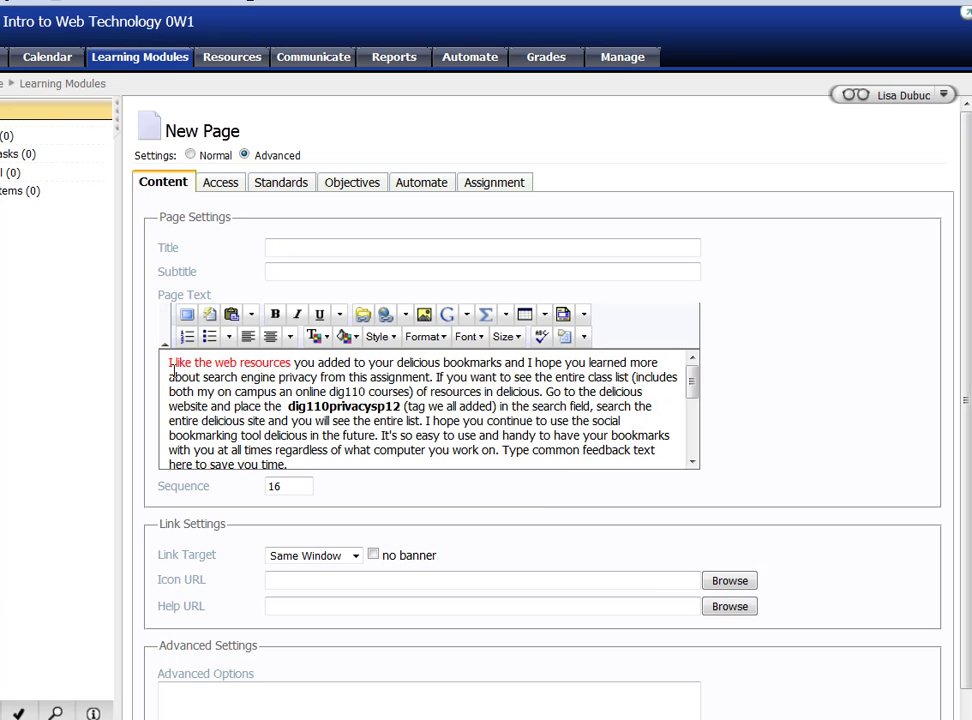